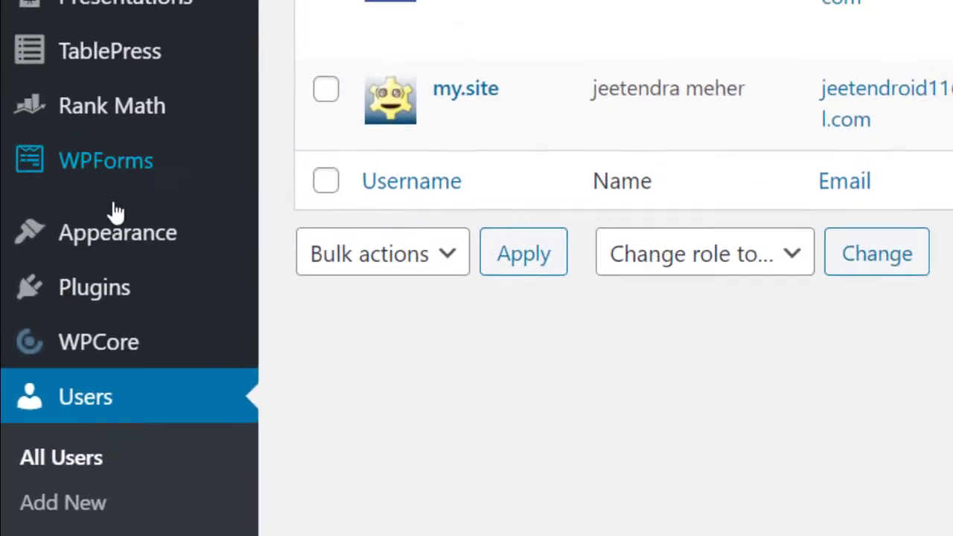
- Search the plugin directory for "edit author slug", then install and activate the Edit Author Slug plugin
mouse_move(149, 61)
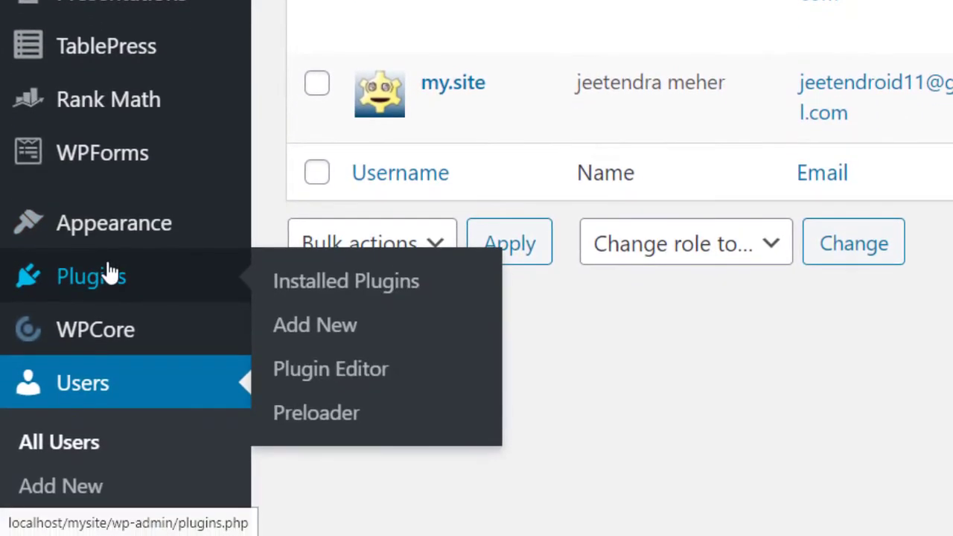
left_click(356, 328)
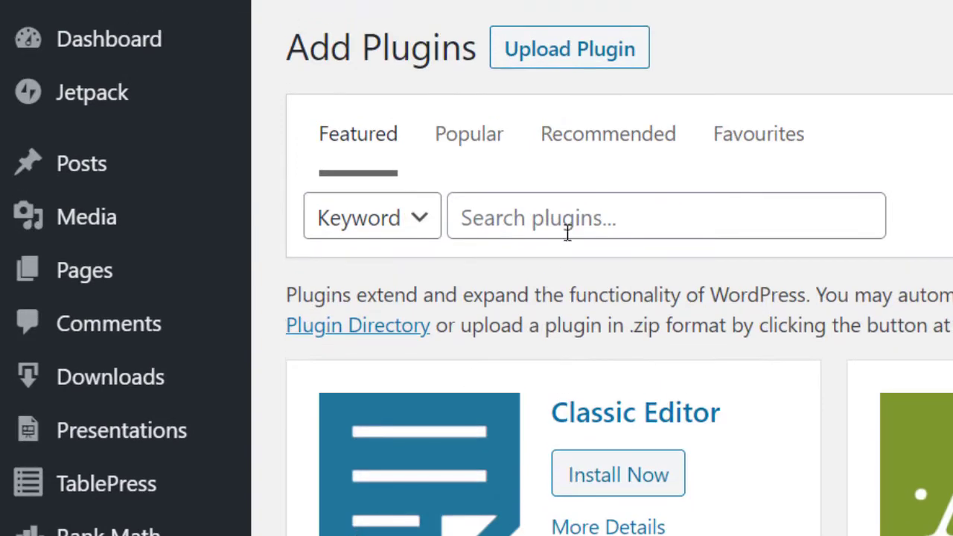
left_click(558, 223)
type("edit author slug")
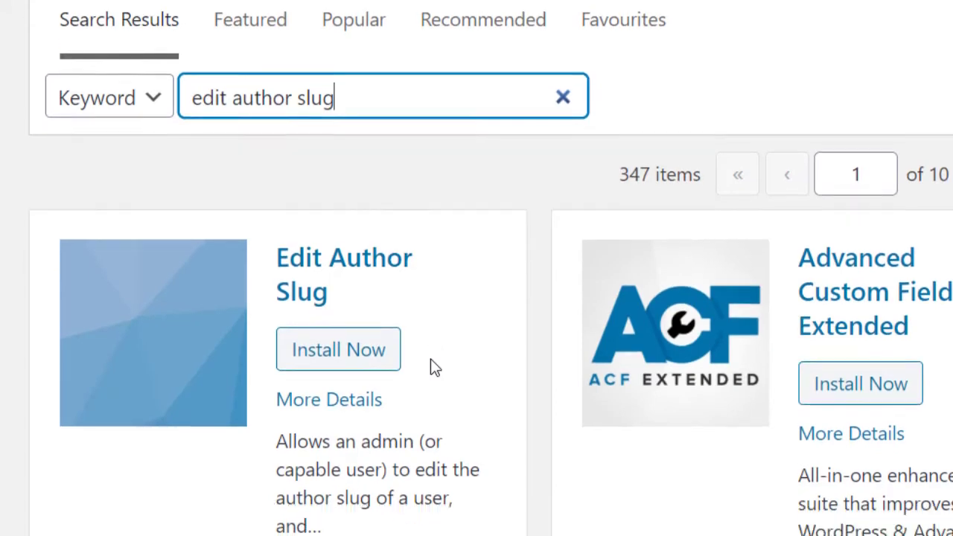
scroll(430, 359, "down", 3)
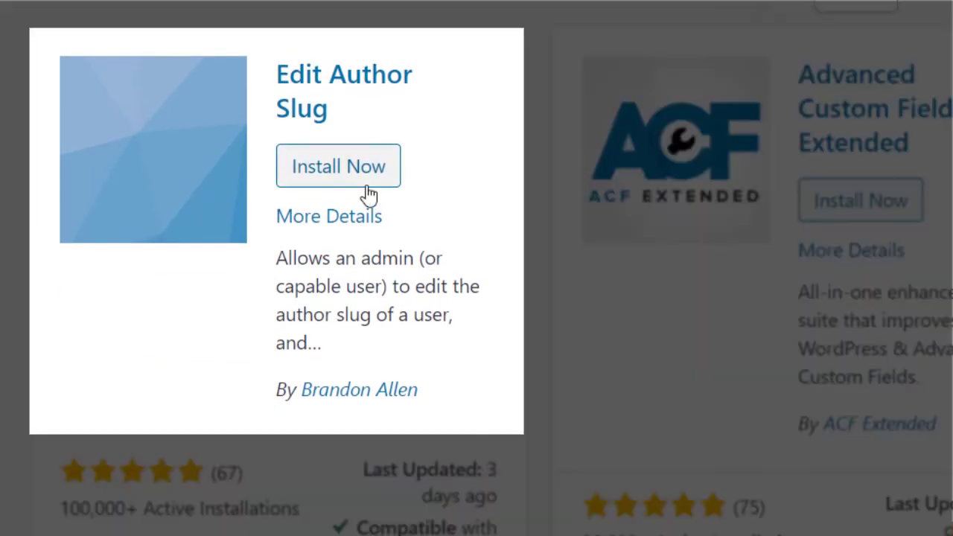
left_click(368, 186)
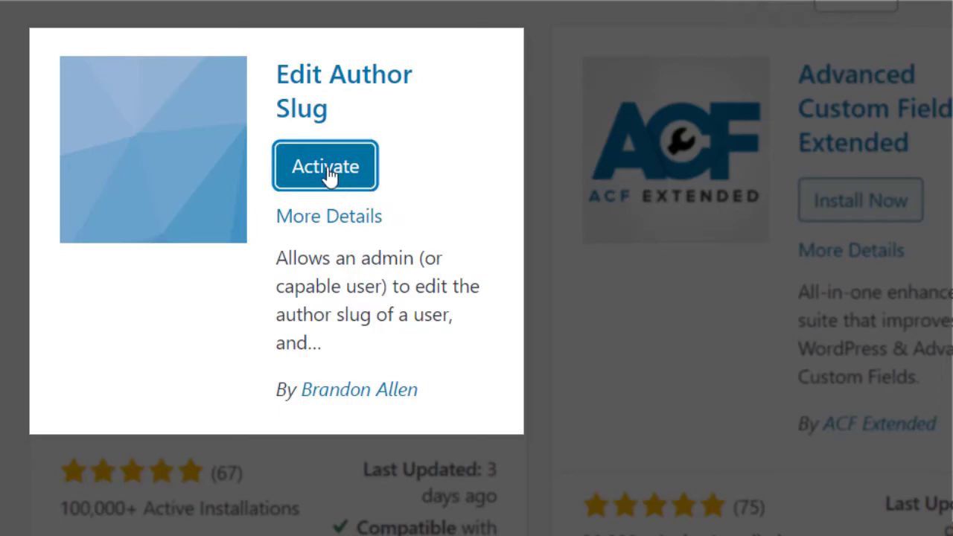
left_click(326, 166)
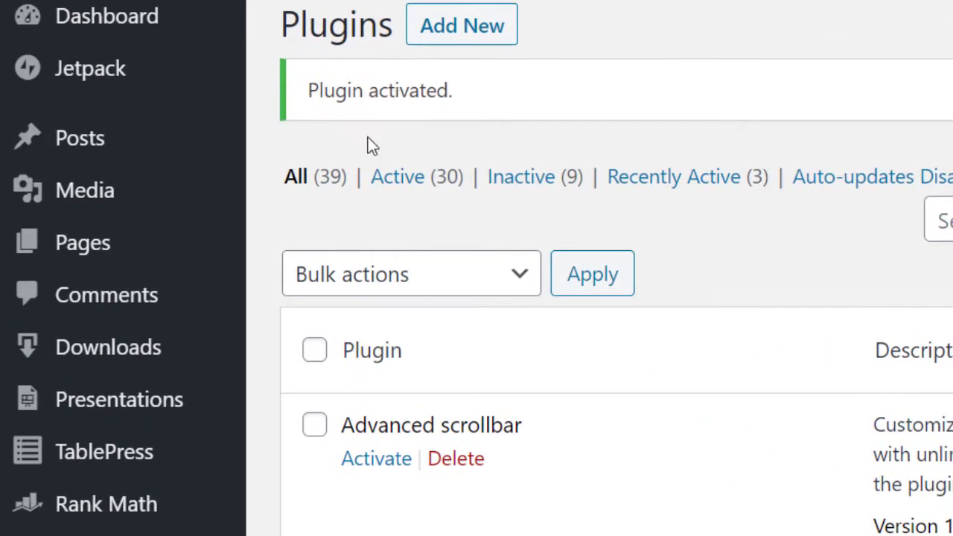
- Open the my.site administrator's profile for editing from the list of all users
scroll(251, 452, "down", 8)
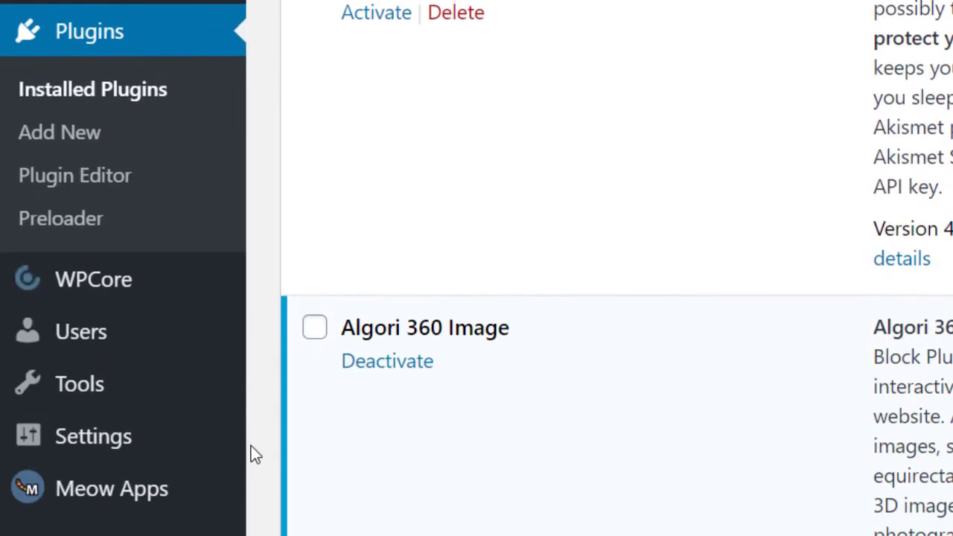
mouse_move(100, 325)
scroll(102, 297, "down", 1)
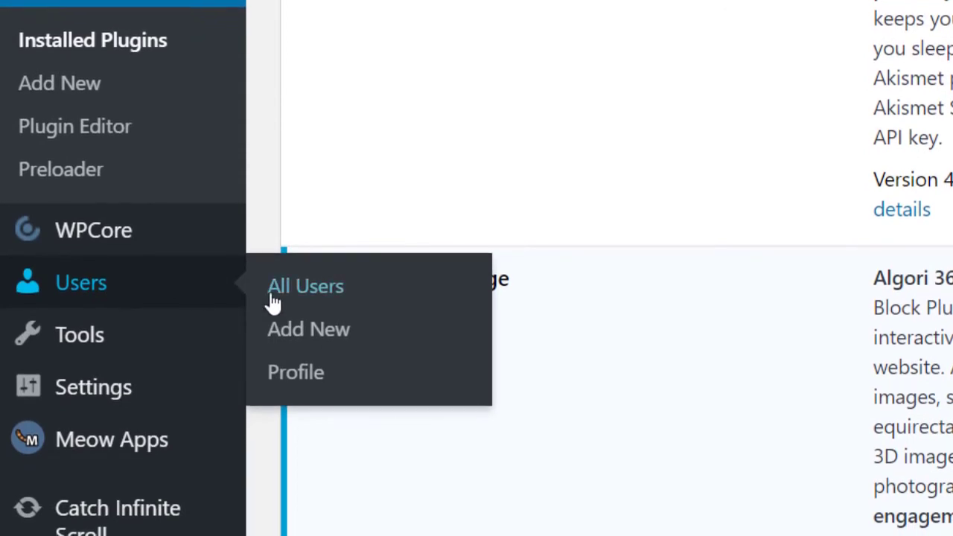
left_click(298, 298)
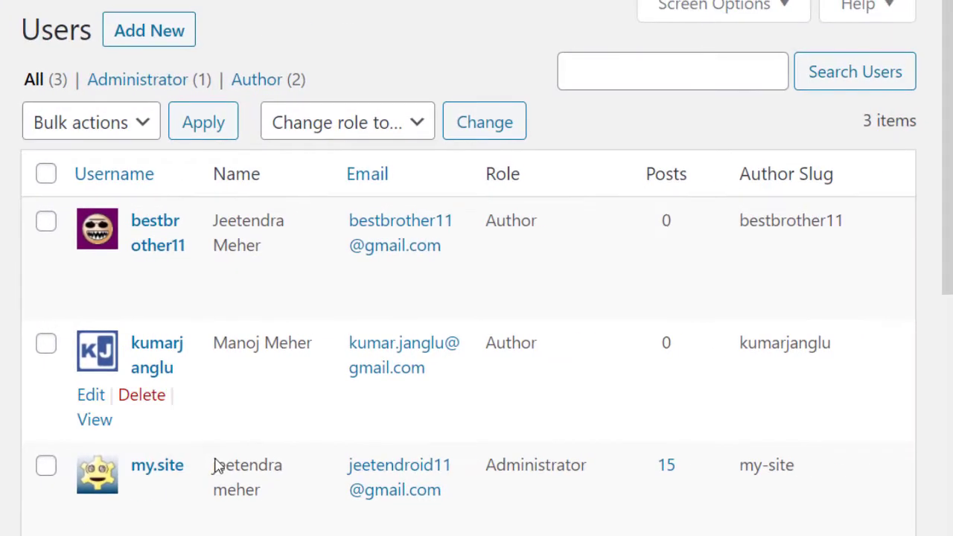
scroll(215, 458, "down", 1)
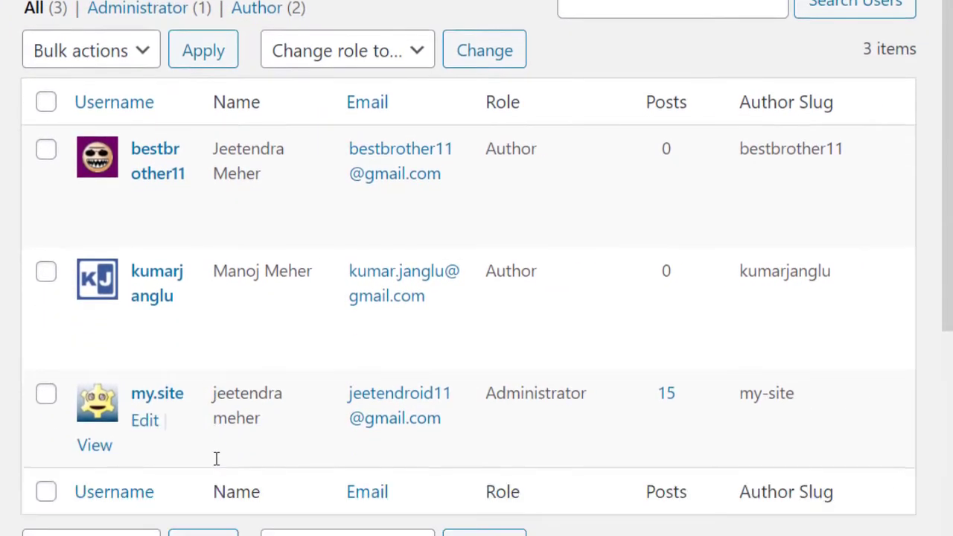
scroll(216, 458, "down", 2)
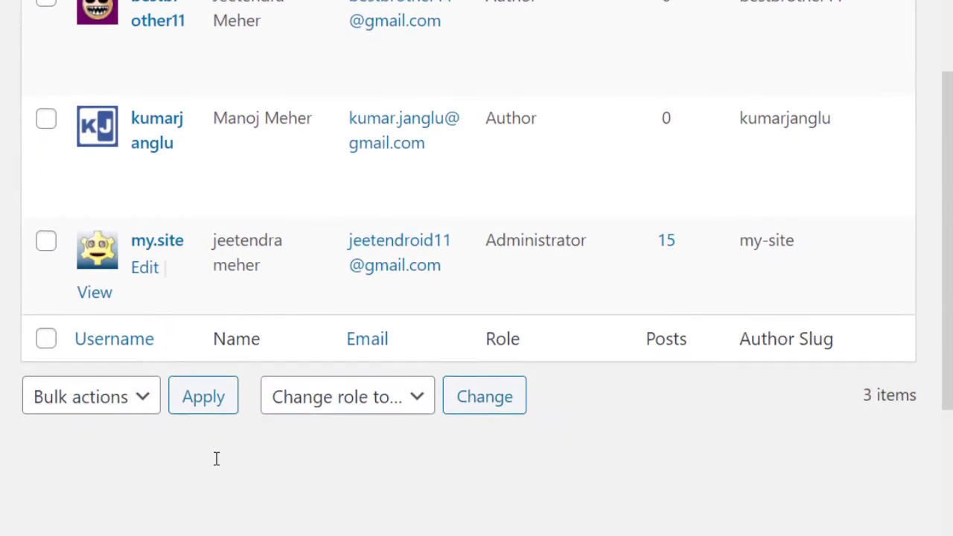
left_click(146, 268)
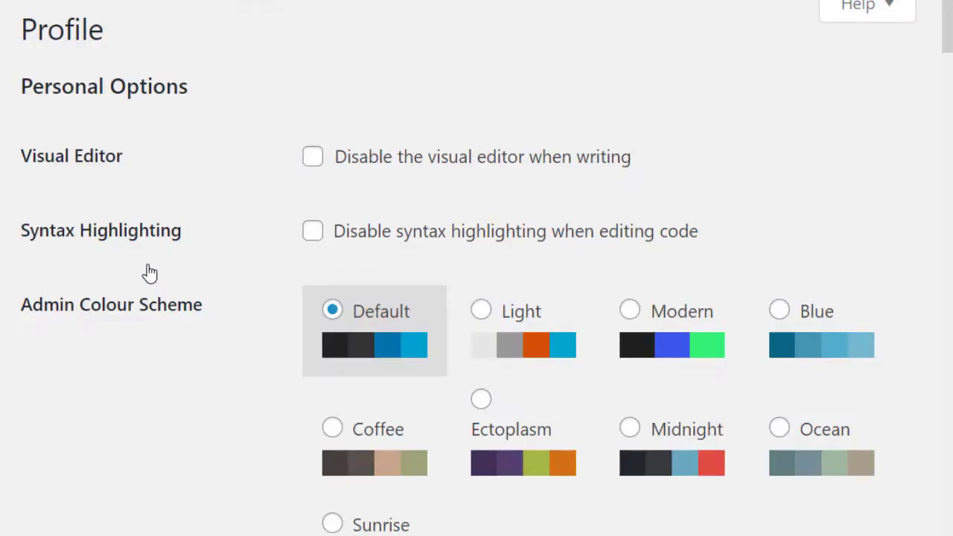
- Set the profile's author slug to a custom value, the author's hyphenated full name, and update the profile
scroll(177, 409, "down", 7)
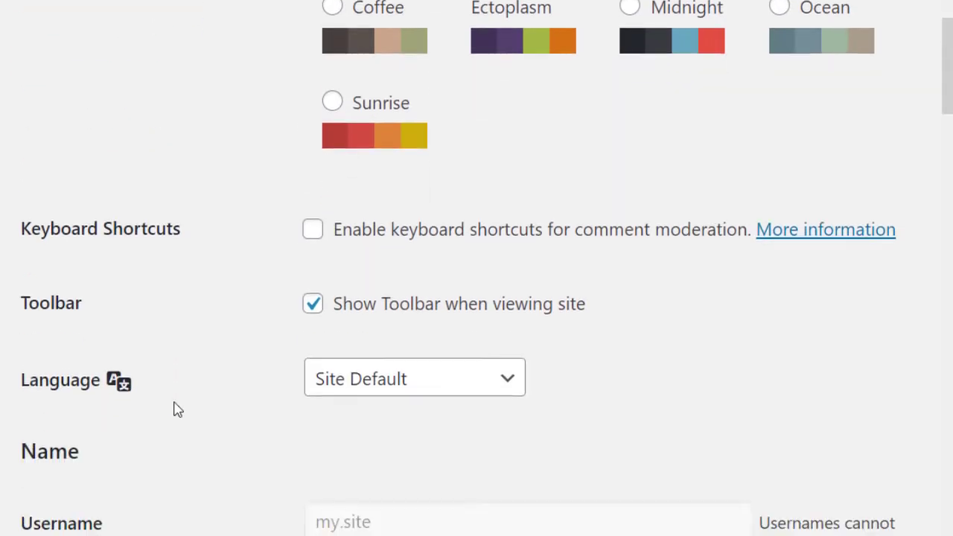
scroll(177, 410, "down", 11)
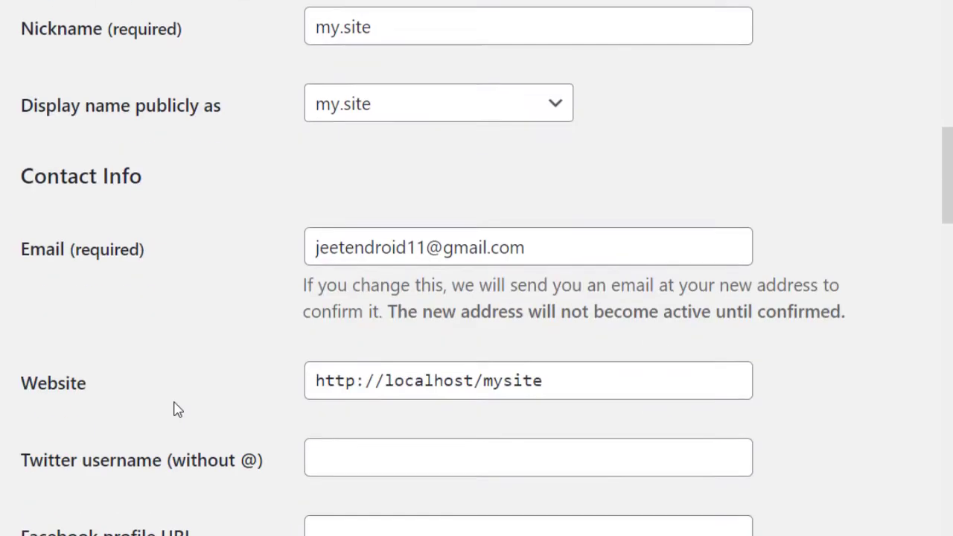
scroll(177, 410, "down", 11)
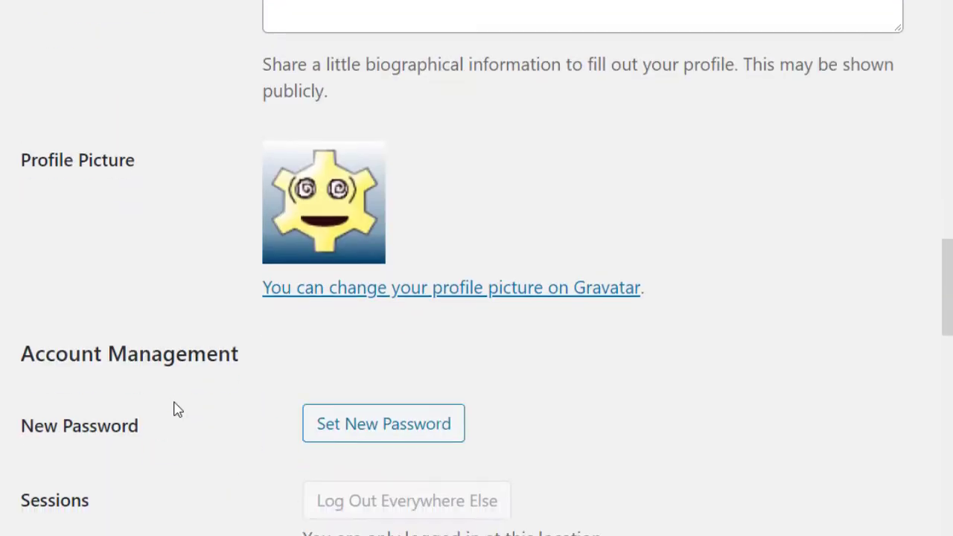
scroll(177, 410, "down", 12)
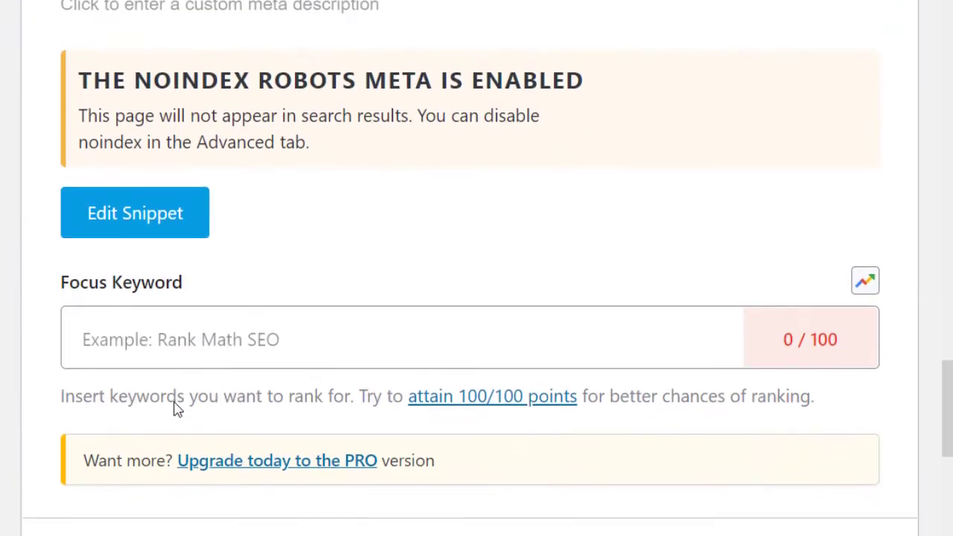
scroll(177, 410, "down", 3)
scroll(177, 409, "up", 2)
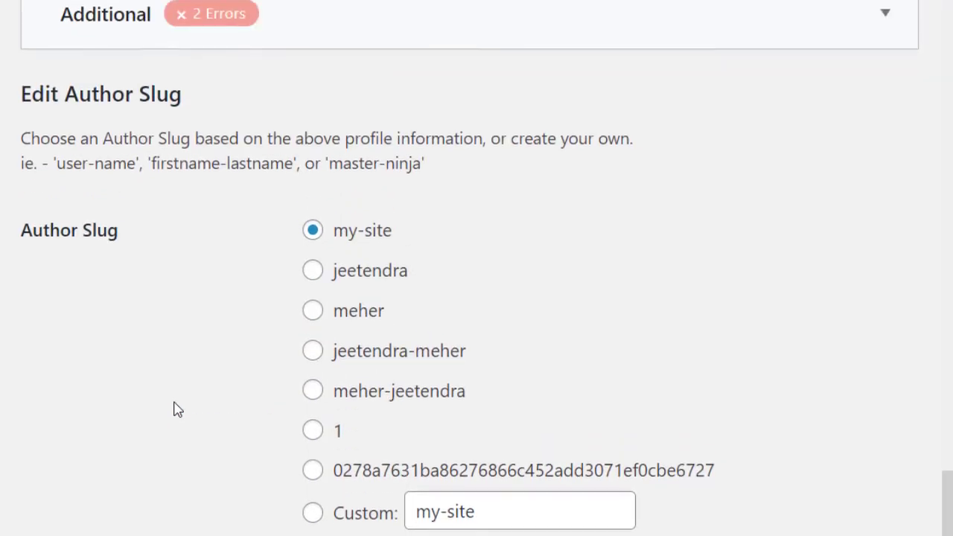
scroll(177, 410, "down", 1)
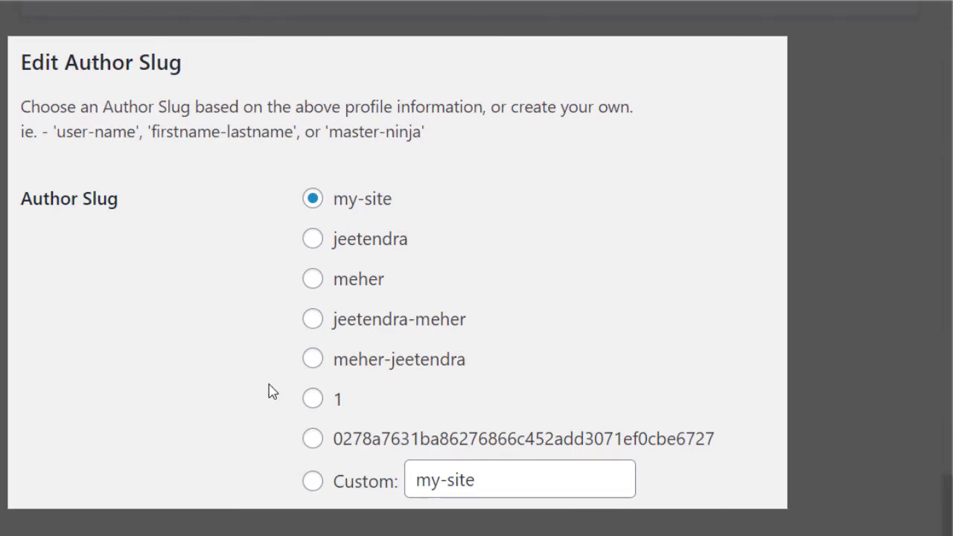
left_click(313, 481)
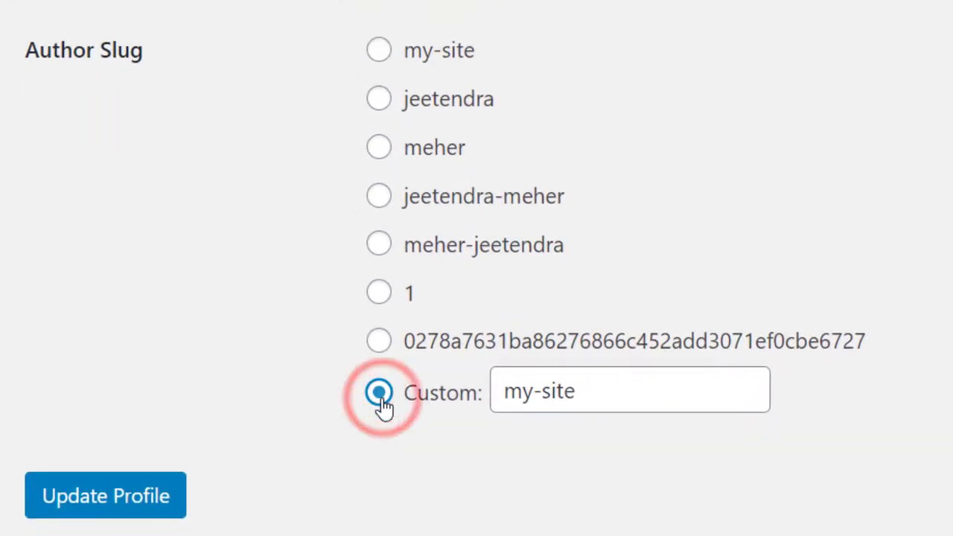
left_click_drag(602, 400, 481, 410)
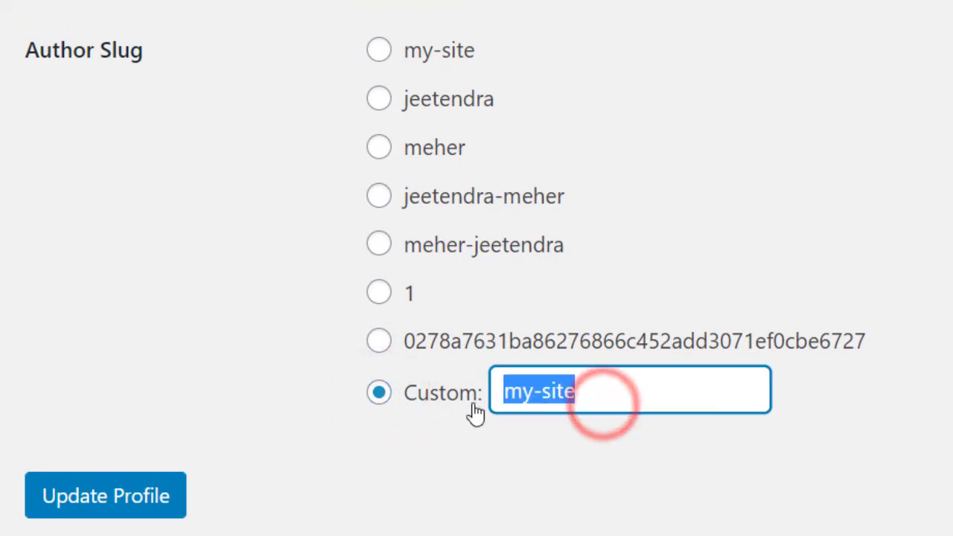
type("manoj-meher")
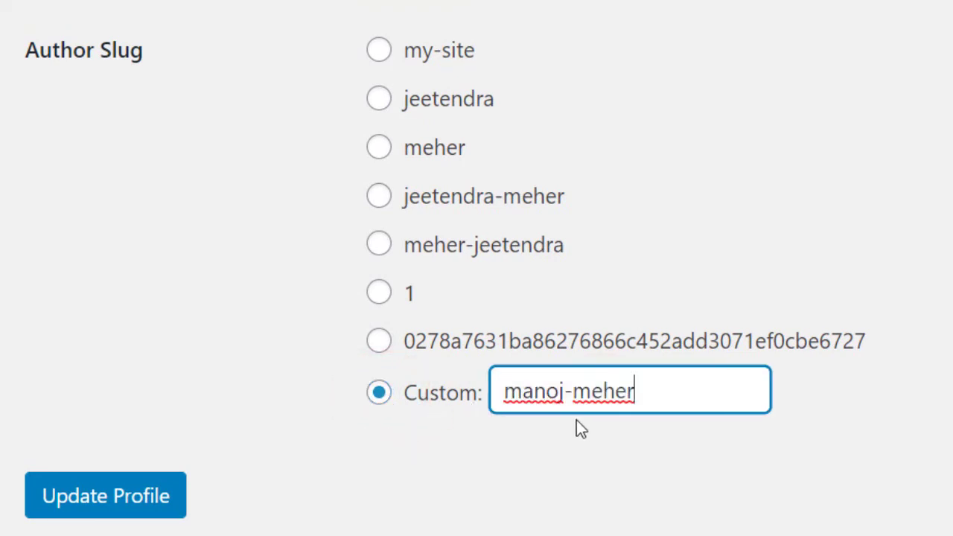
scroll(423, 438, "down", 1)
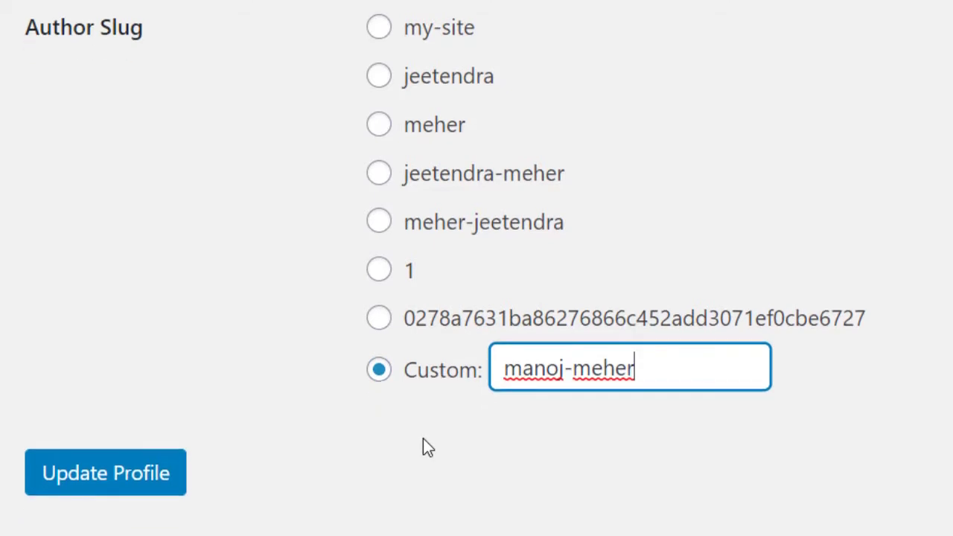
left_click(156, 404)
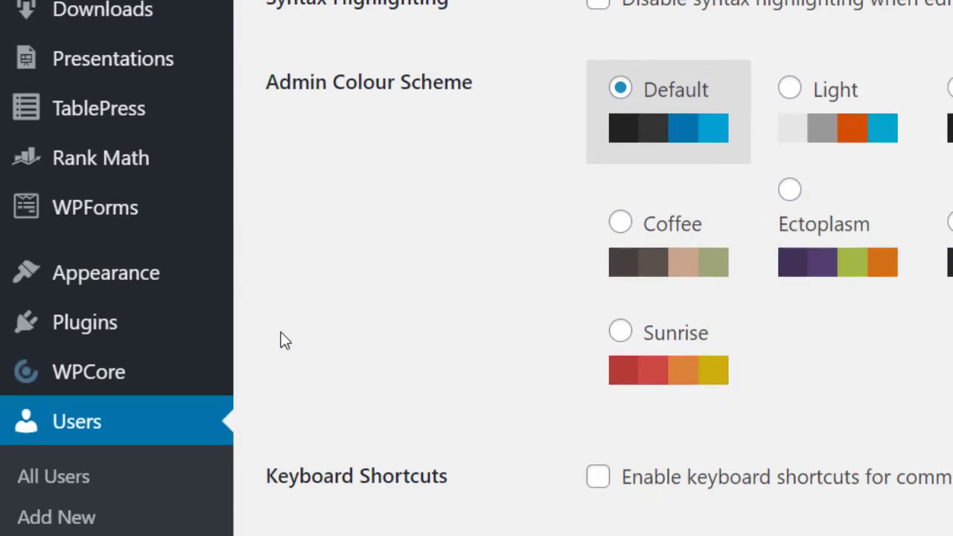
- Open the settings page of the Edit Author Slug plugin
scroll(281, 332, "down", 5)
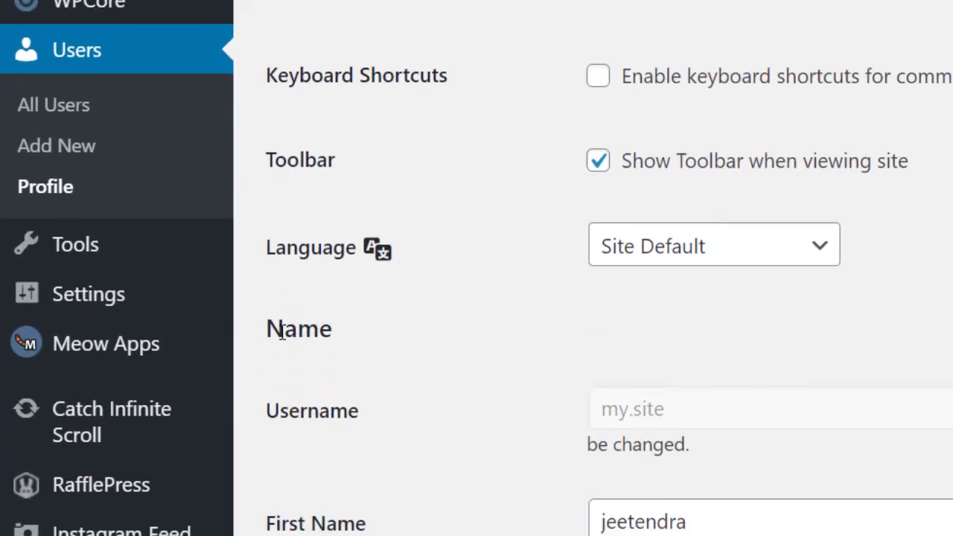
mouse_move(144, 309)
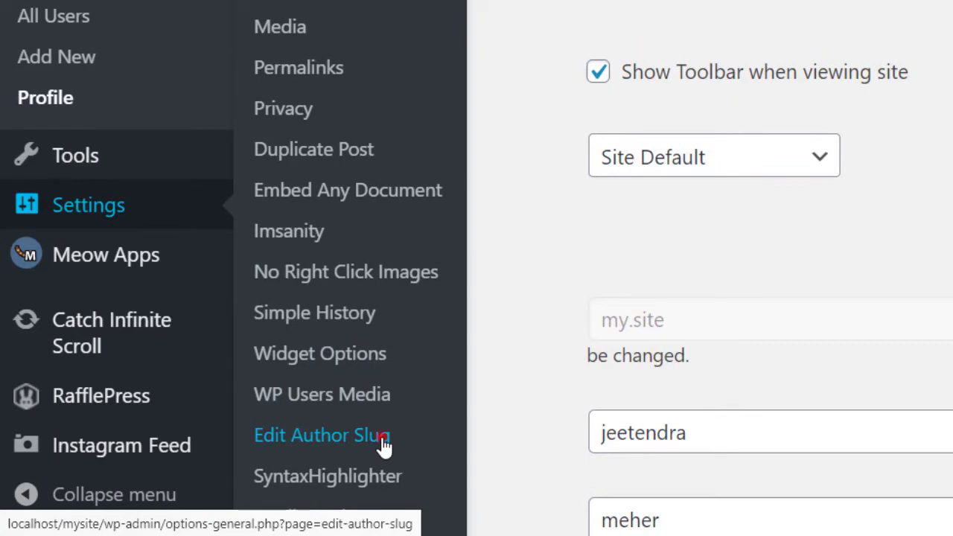
left_click(383, 440)
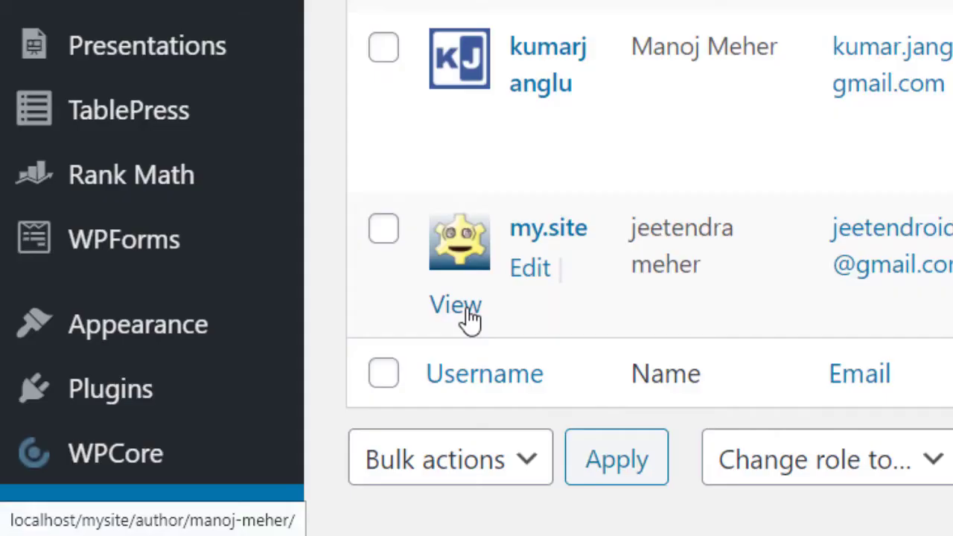
- Search the plugin directory for "redirection", then install and activate the Redirection plugin
scroll(462, 319, "down", 3)
mouse_move(132, 253)
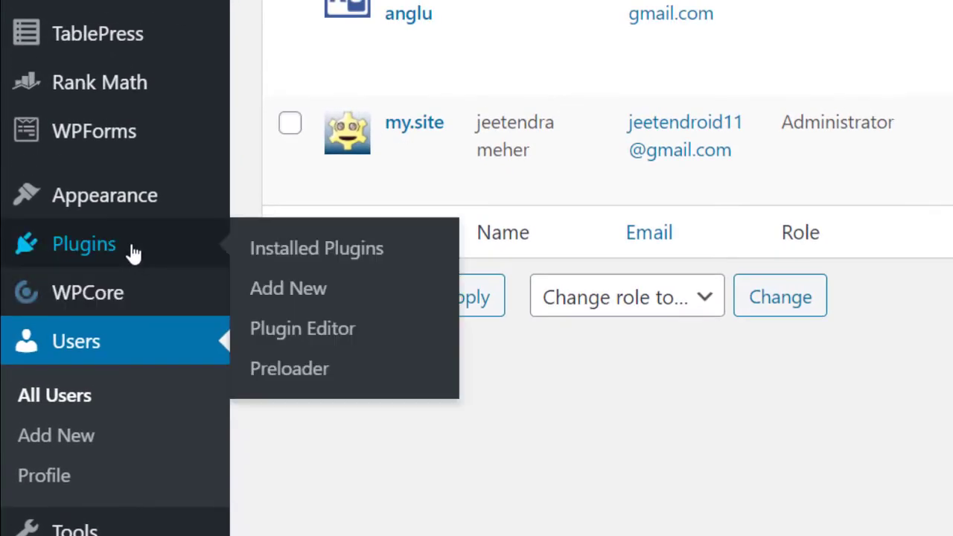
left_click(324, 291)
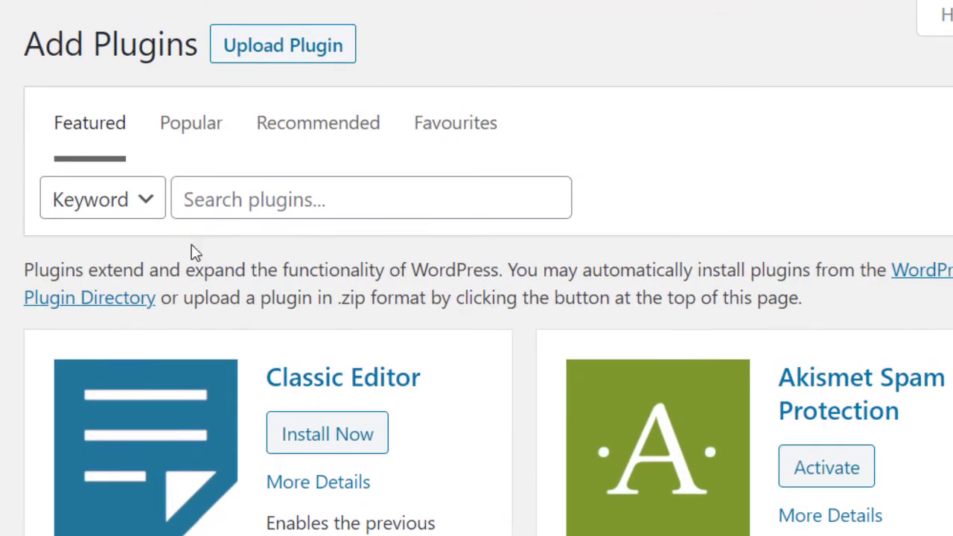
left_click(240, 200)
type("redirection")
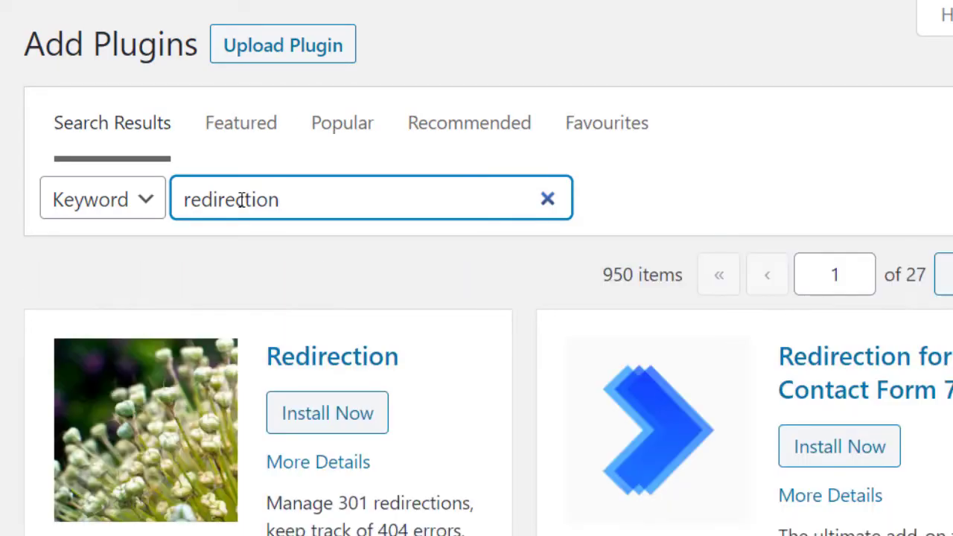
scroll(248, 367, "down", 4)
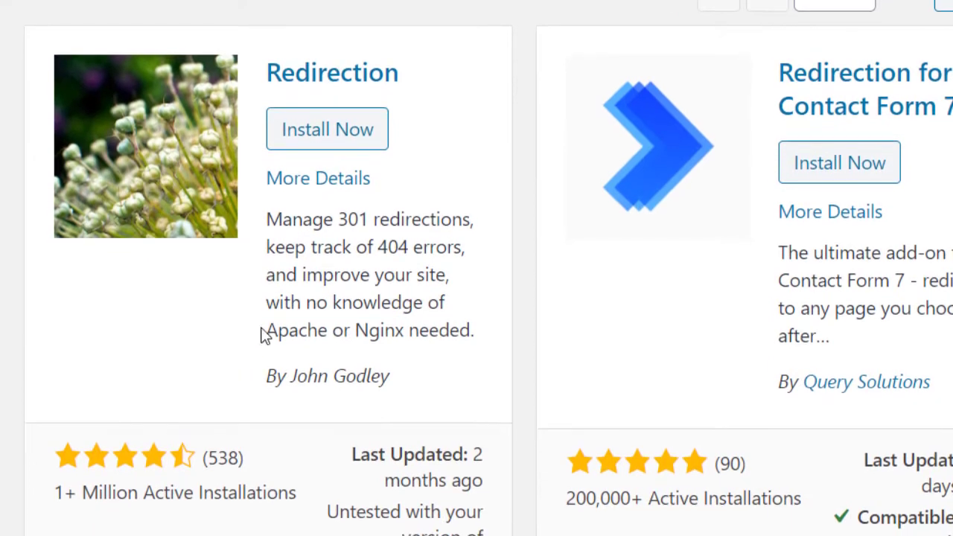
left_click(337, 147)
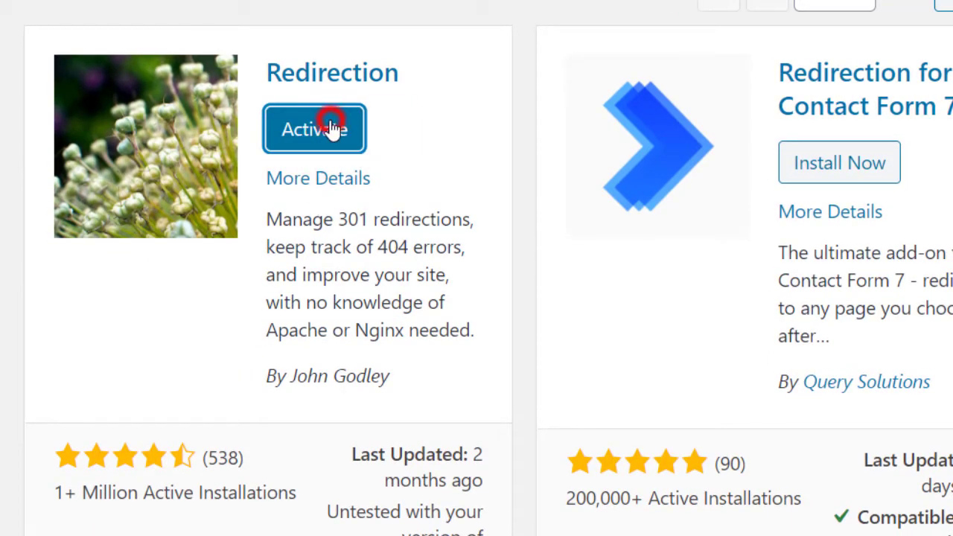
left_click(332, 129)
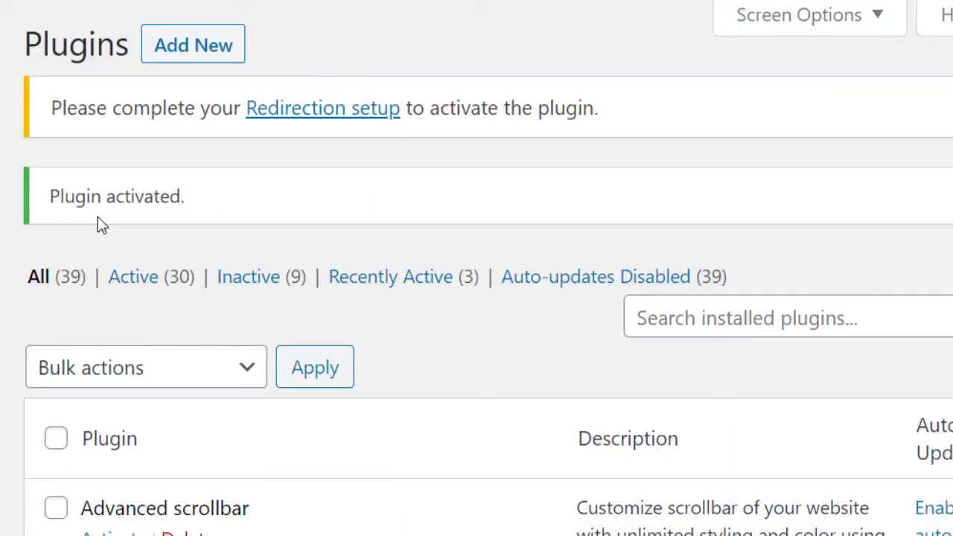
- Open the Redirection plugin's setup from the activation notice and start it from the welcome page
left_click(289, 116)
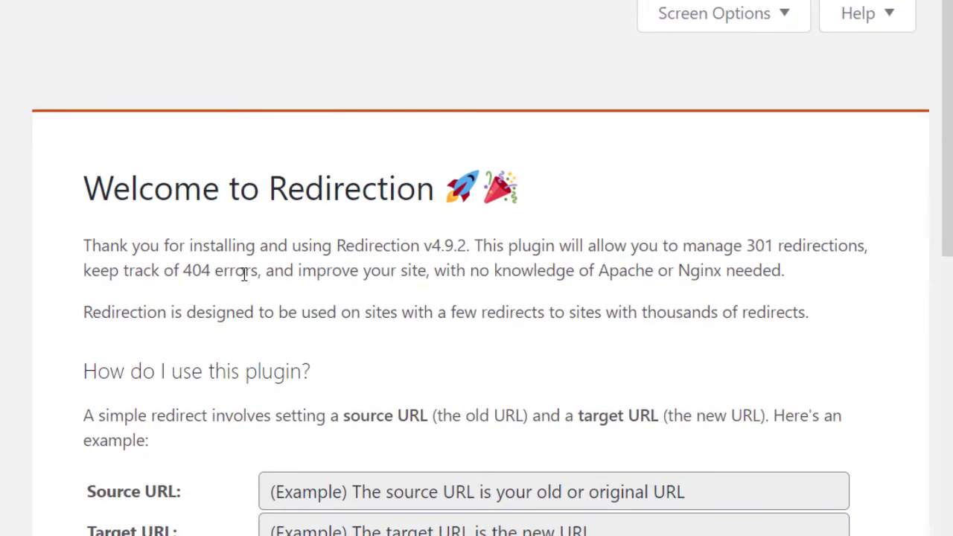
scroll(244, 274, "down", 3)
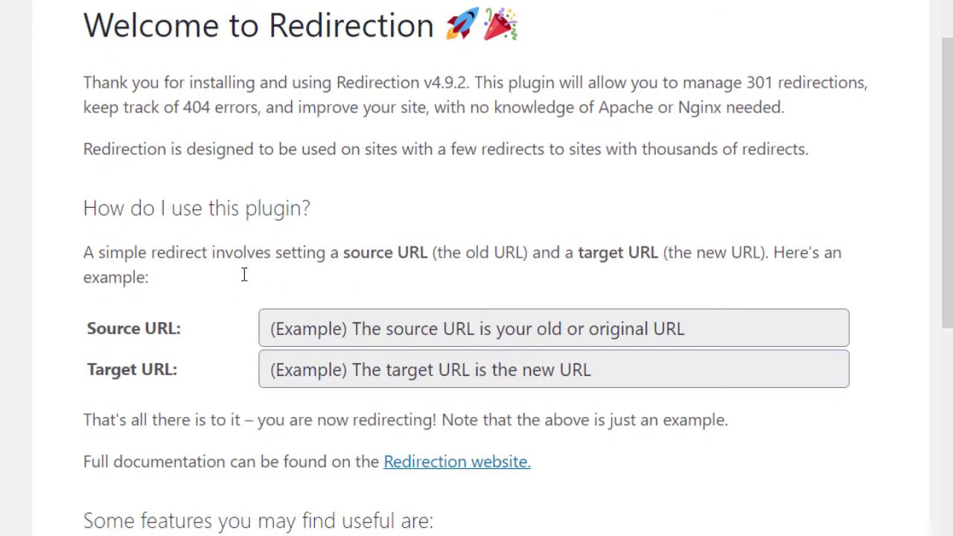
scroll(245, 275, "down", 2)
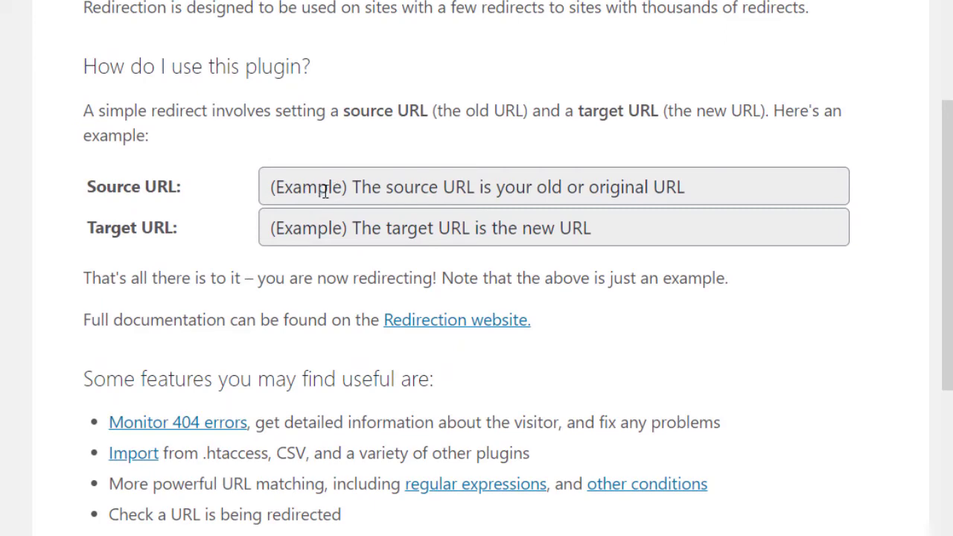
scroll(298, 304, "down", 6)
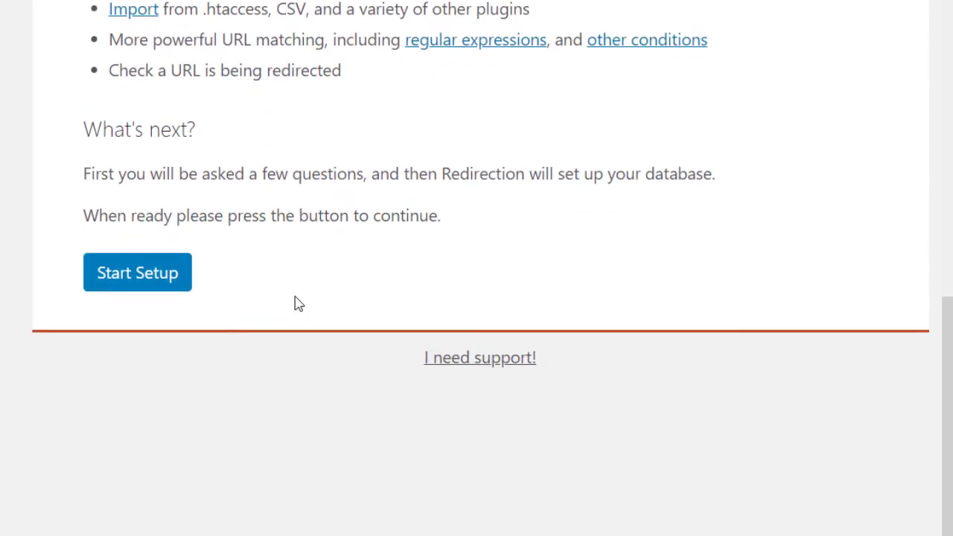
left_click(174, 281)
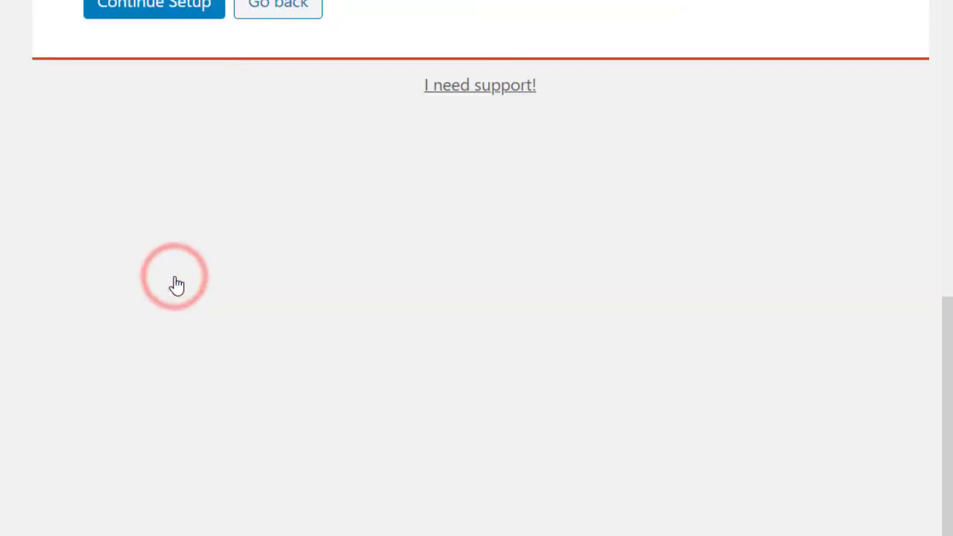
- Enable monitoring of permalink changes and logging of all redirects and 404 errors in Basic Setup, and continue the setup
scroll(174, 278, "up", 4)
scroll(175, 280, "up", 7)
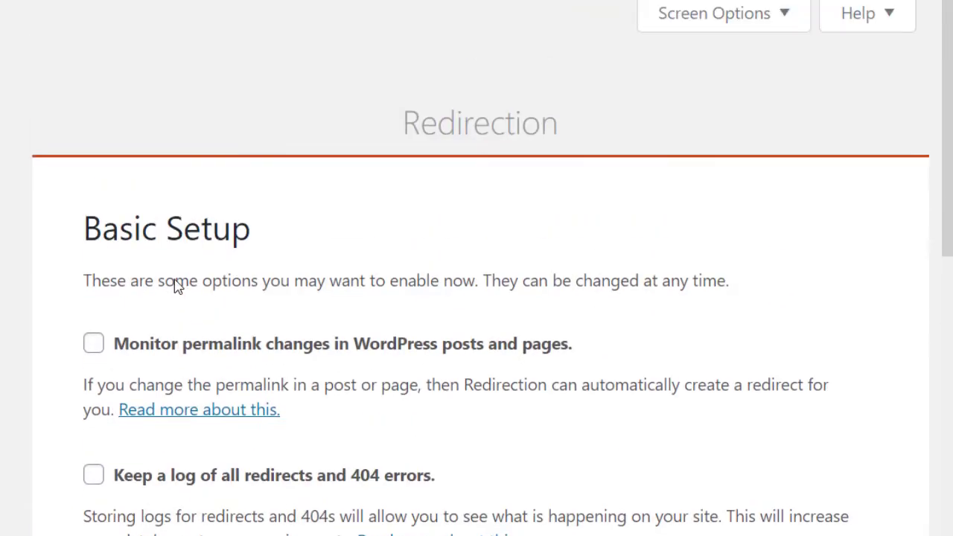
scroll(175, 280, "down", 3)
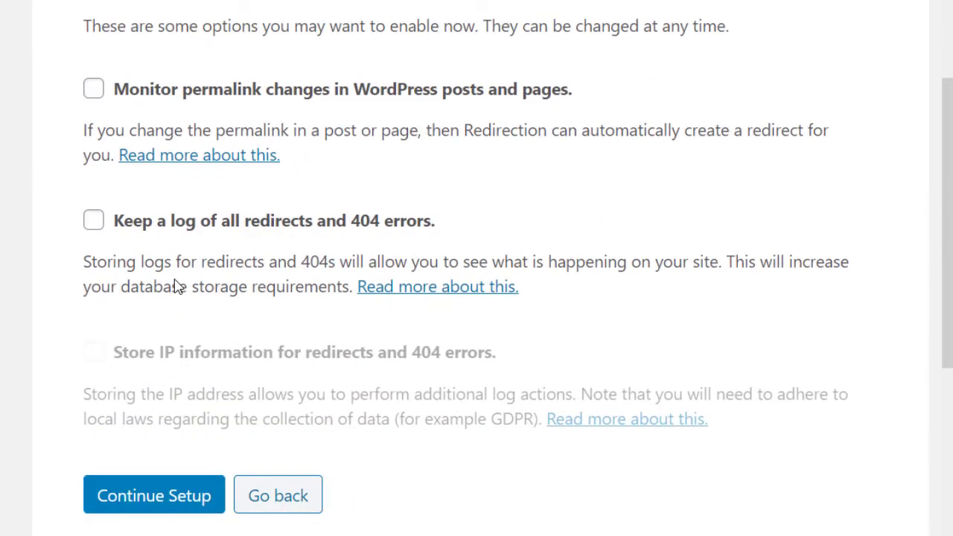
left_click(95, 90)
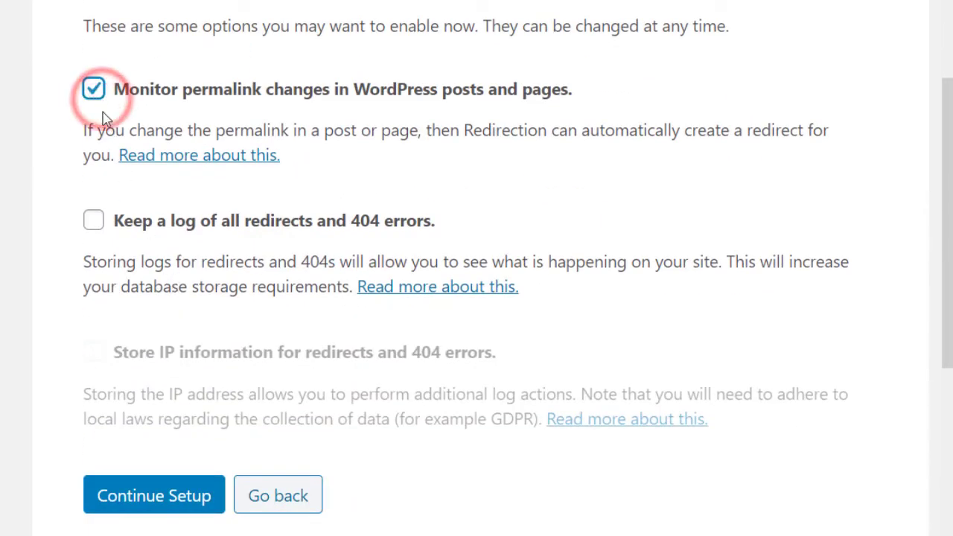
left_click(99, 221)
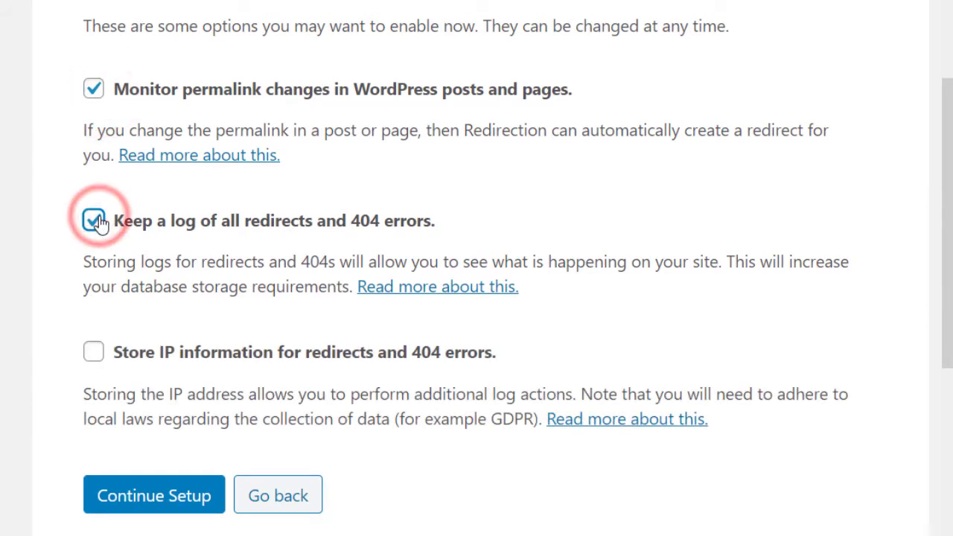
left_click(151, 494)
- Review the REST API check, finish the Redirection setup and proceed to the list of redirects
scroll(173, 473, "up", 2)
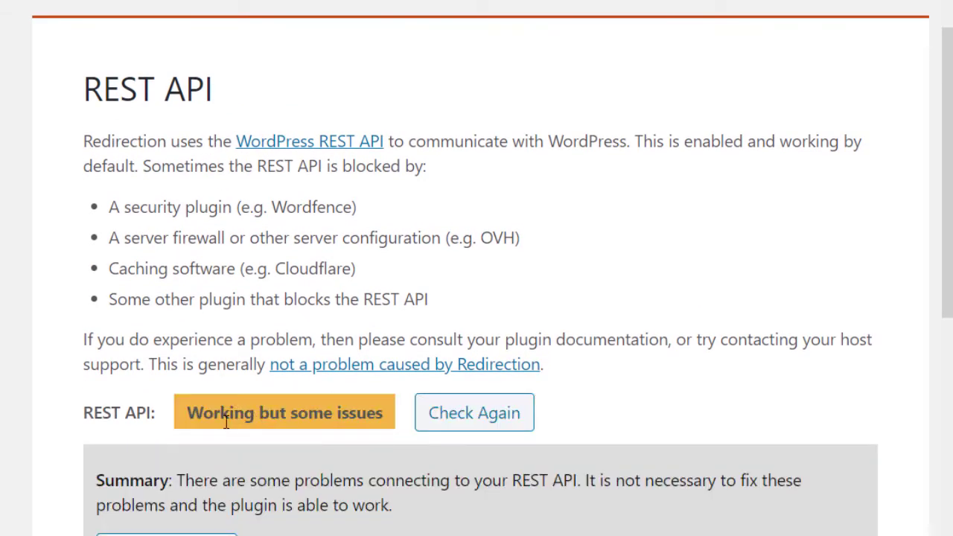
scroll(217, 423, "down", 3)
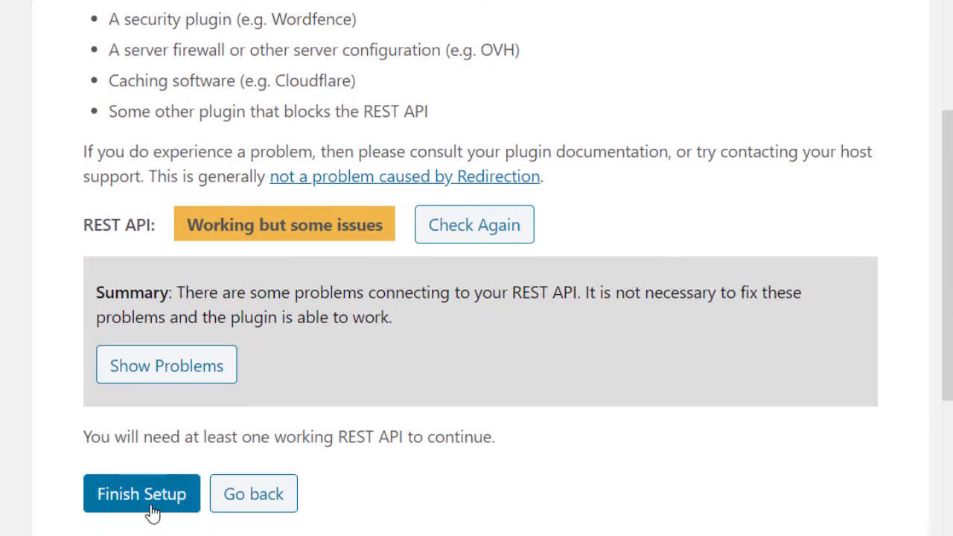
left_click(149, 505)
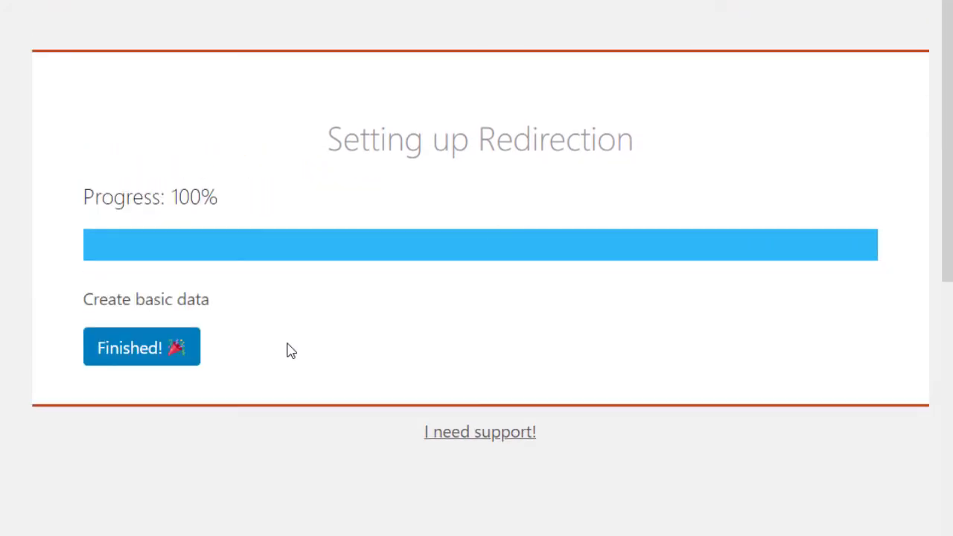
left_click(145, 344)
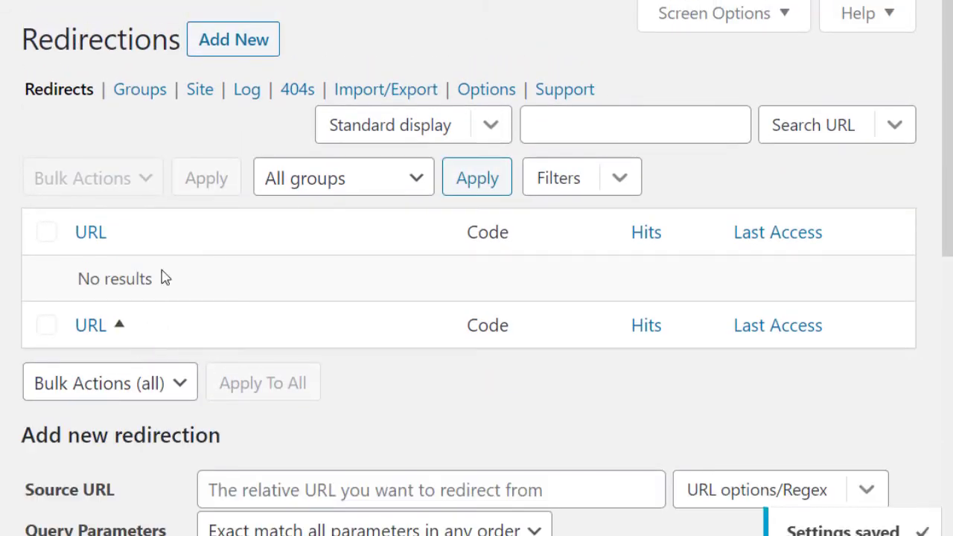
left_click(234, 43)
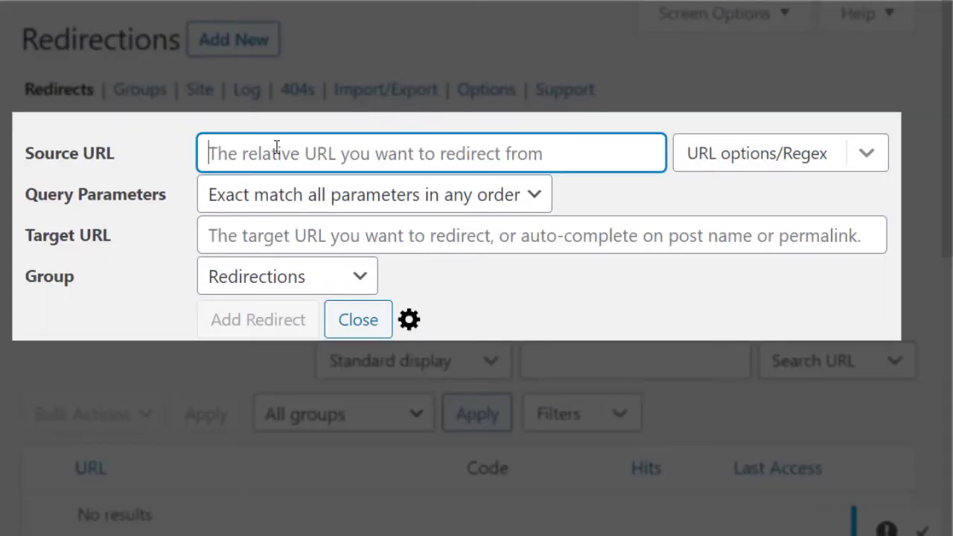
left_click(276, 147)
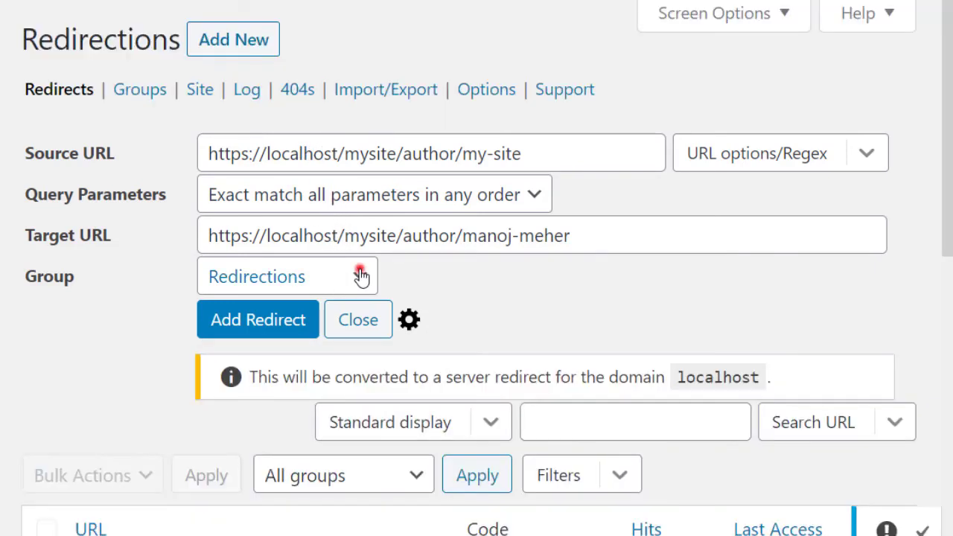
left_click(360, 275)
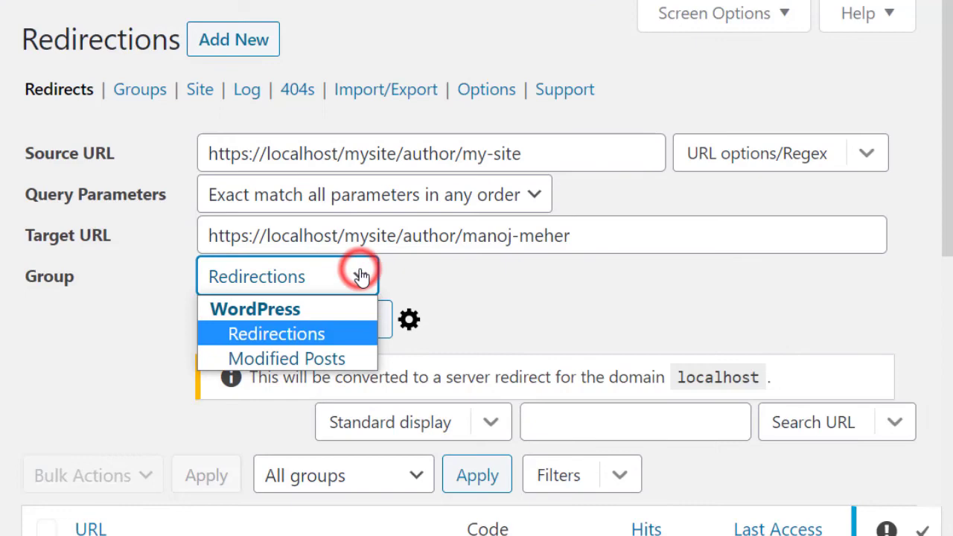
left_click(303, 334)
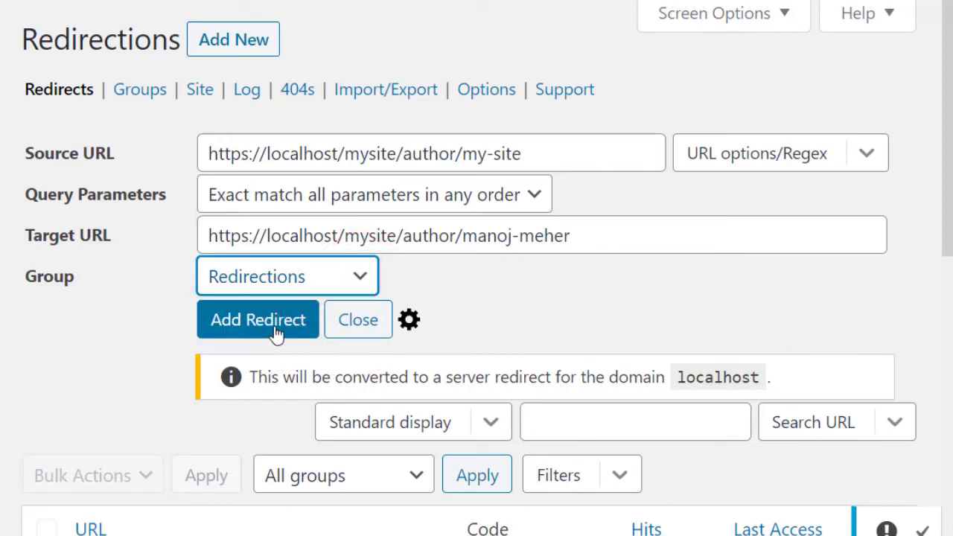
left_click(272, 325)
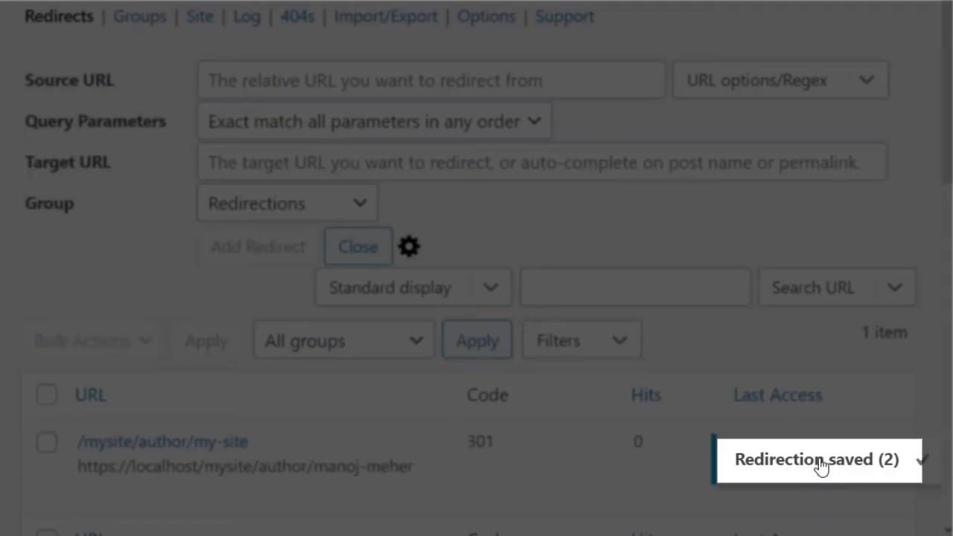
left_click(820, 466)
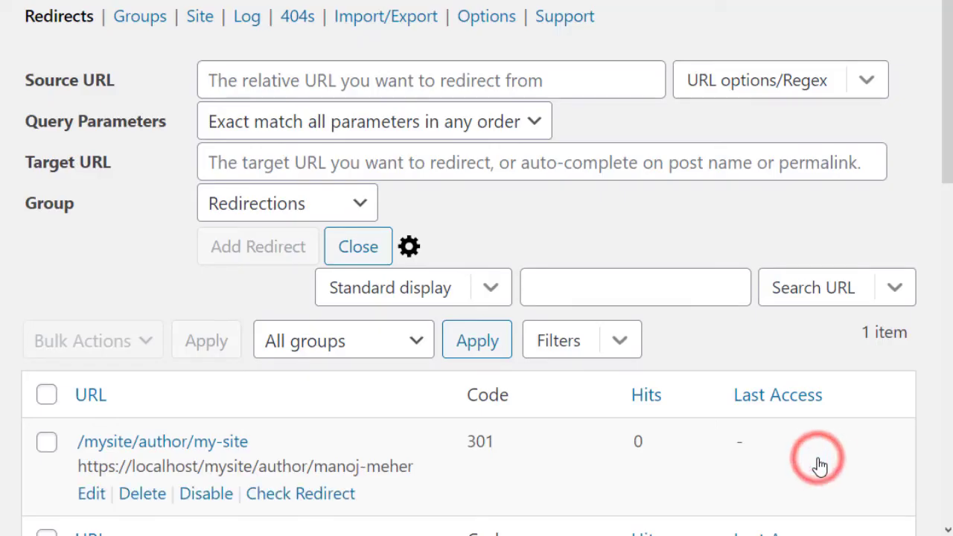
scroll(638, 494, "down", 1)
scroll(638, 493, "down", 5)
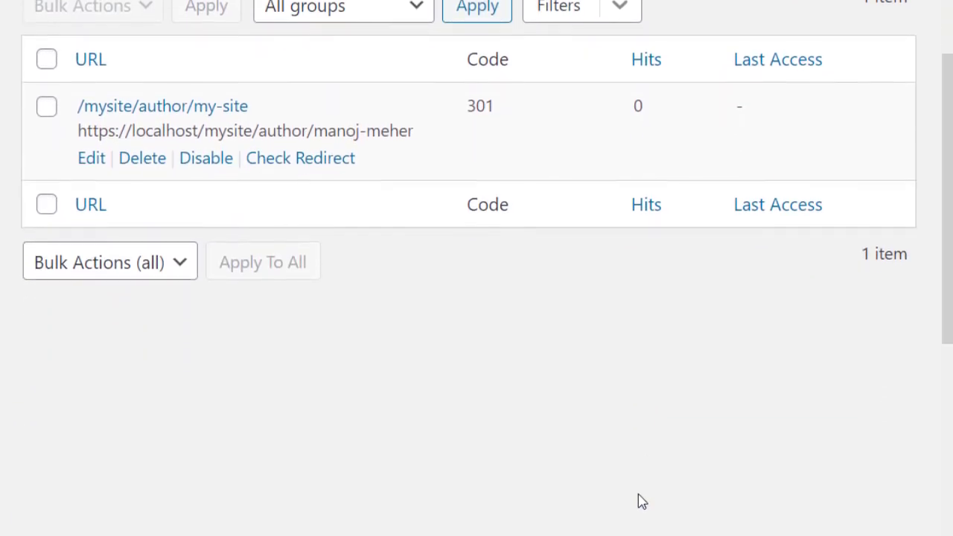
scroll(638, 517, "up", 1)
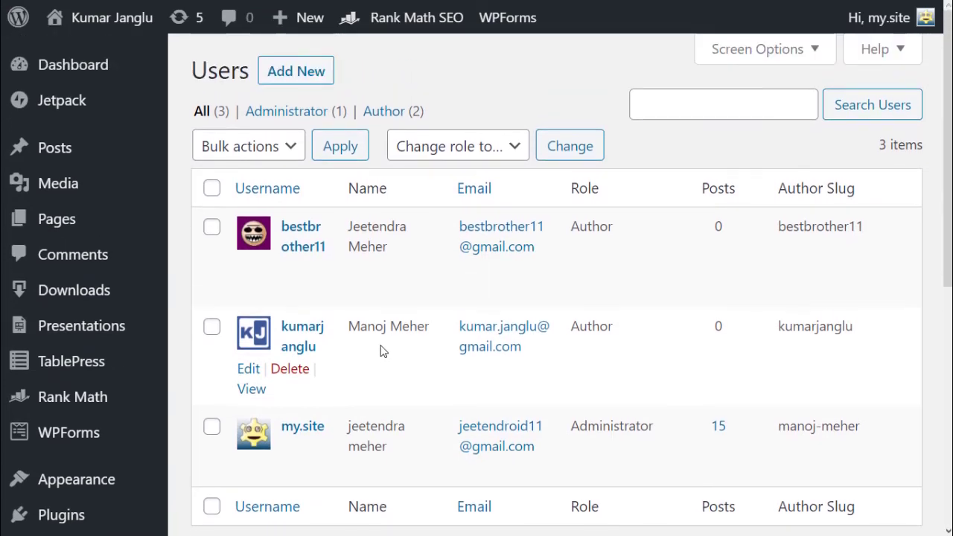
- Open the Home page of the WordPress dashboard
mouse_move(77, 79)
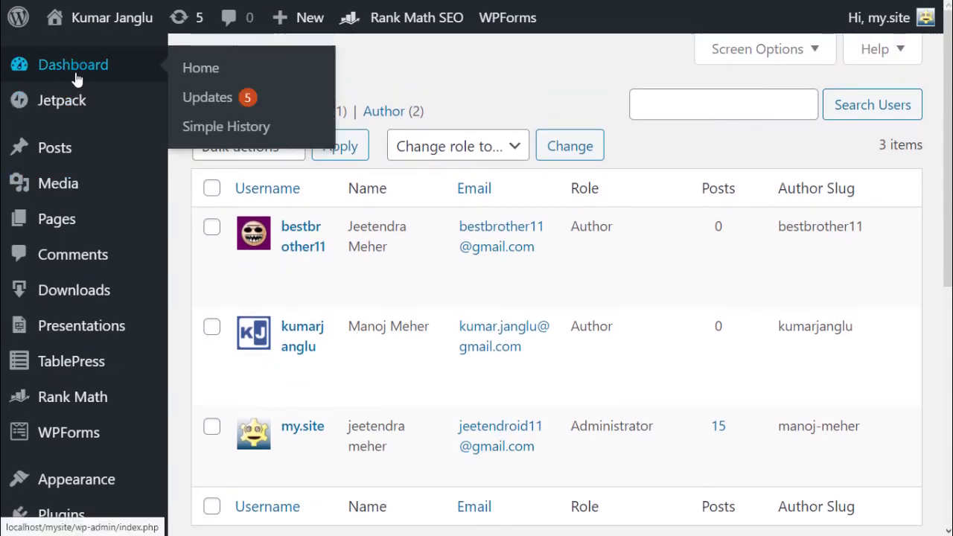
left_click(201, 77)
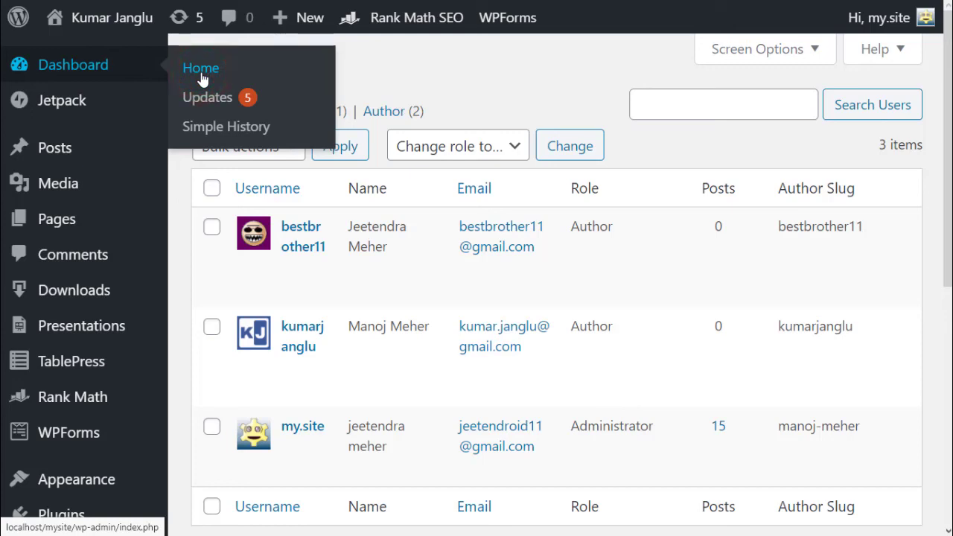